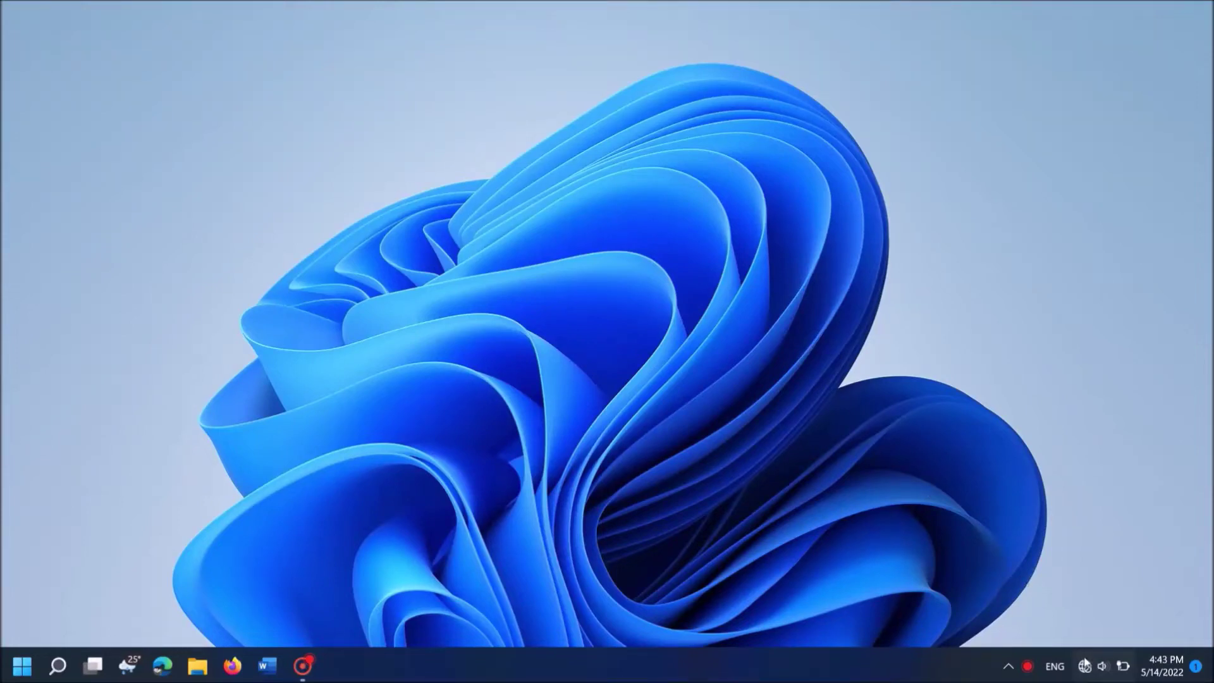
Check that the tray Wi-Fi shows no internet access, then open the Start button's quick-link menu.
{"action": "left_click", "coordinate": [1087, 672]}
{"action": "right_click", "coordinate": [22, 665]}
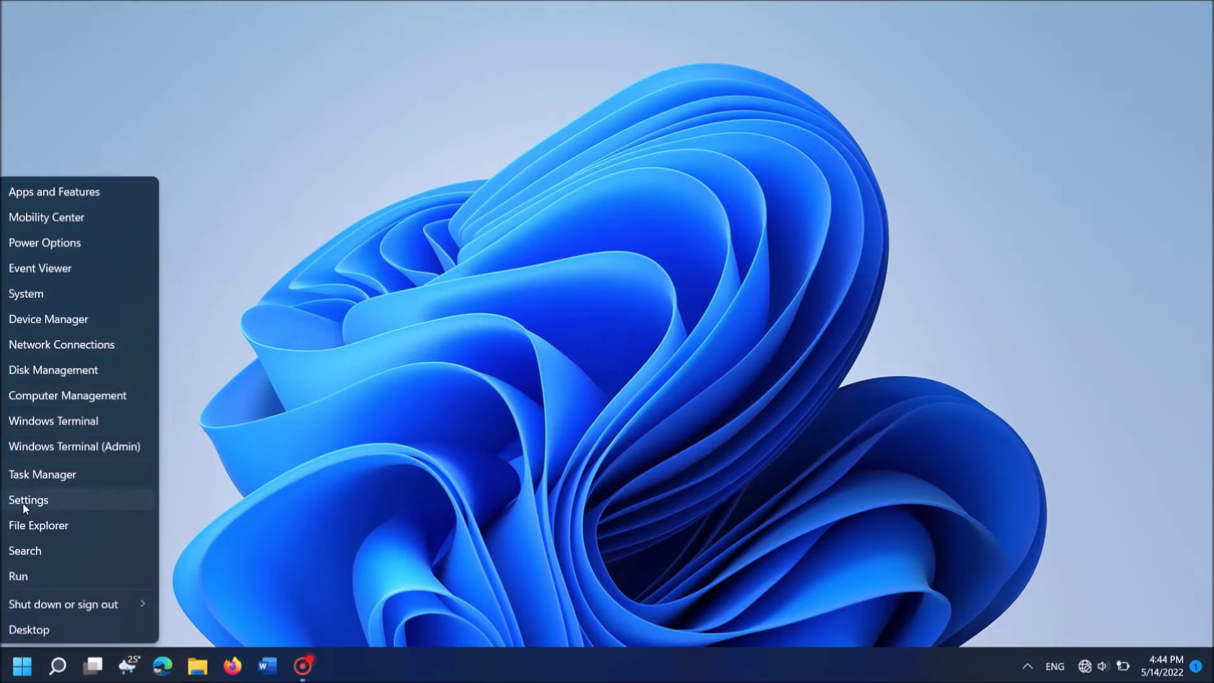
Go to Settings > System > Troubleshoot > Other troubleshooters to list all troubleshooters.
{"action": "left_click", "coordinate": [47, 503]}
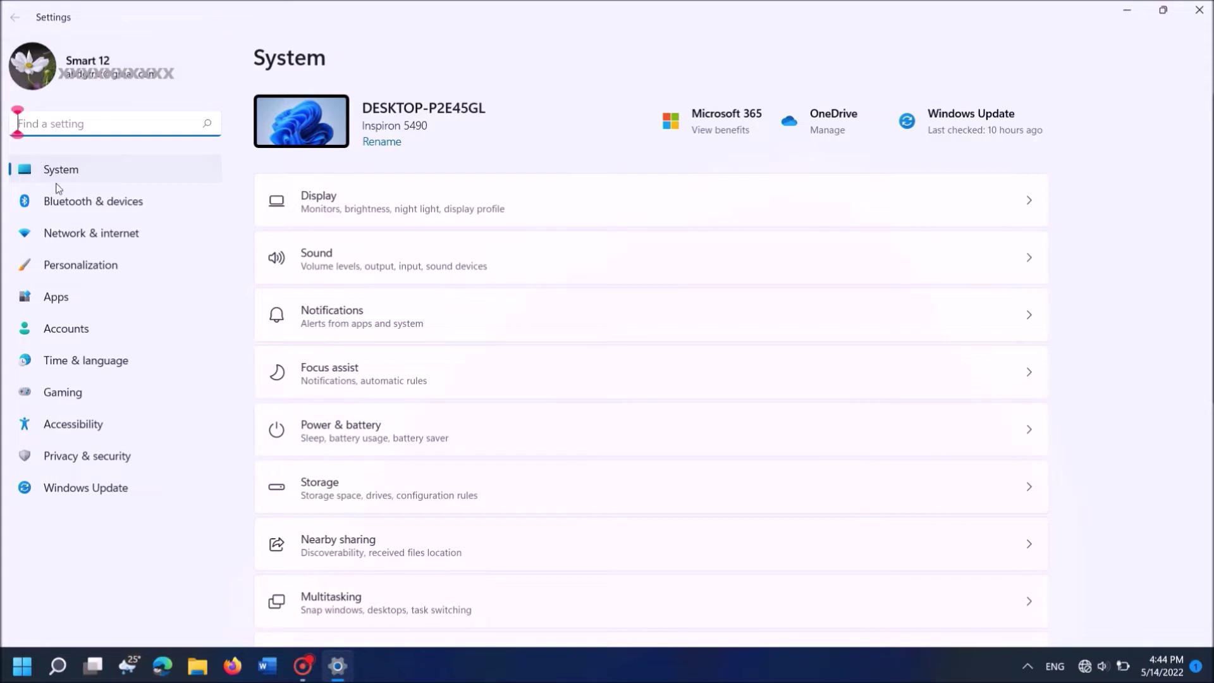
{"action": "left_click", "coordinate": [51, 171]}
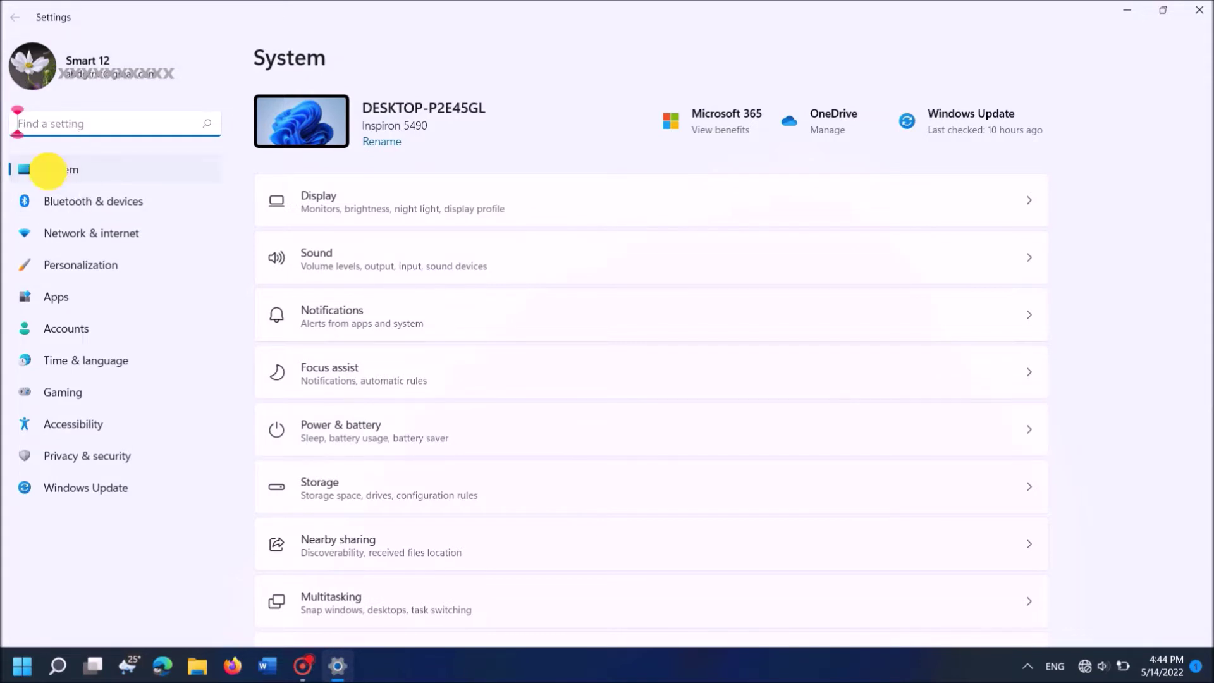
{"action": "scroll", "coordinate": [441, 166], "scroll_direction": "down", "scroll_amount": 3}
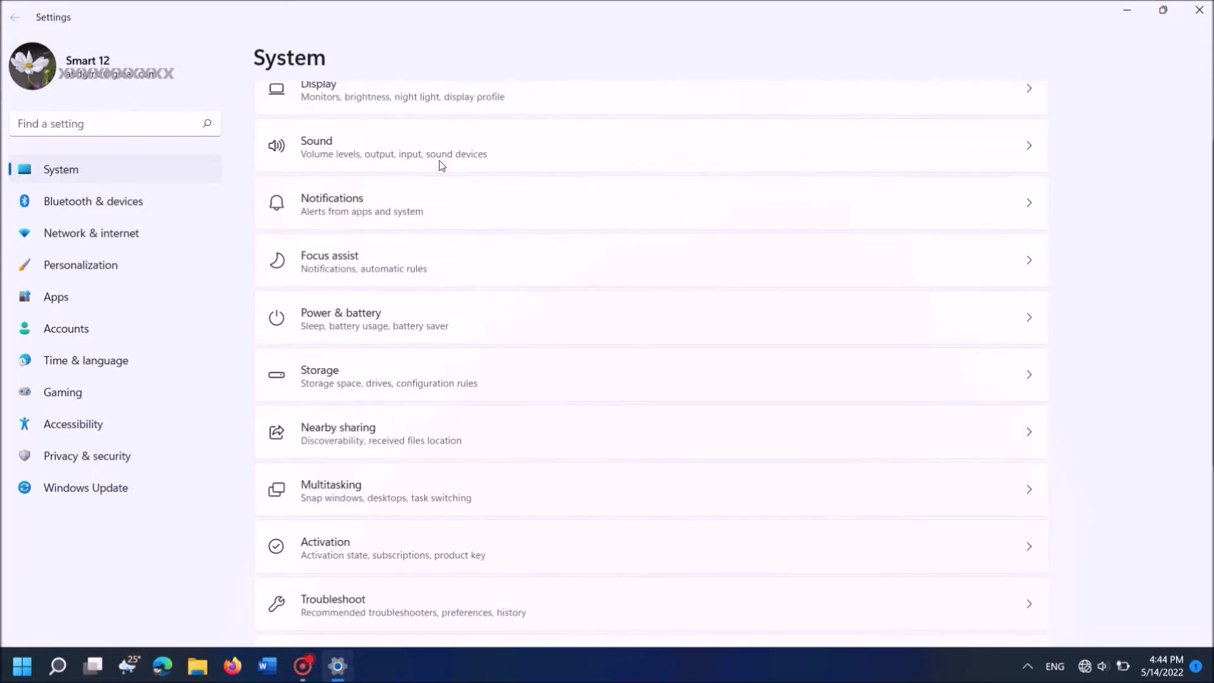
{"action": "scroll", "coordinate": [442, 165], "scroll_direction": "down", "scroll_amount": 3}
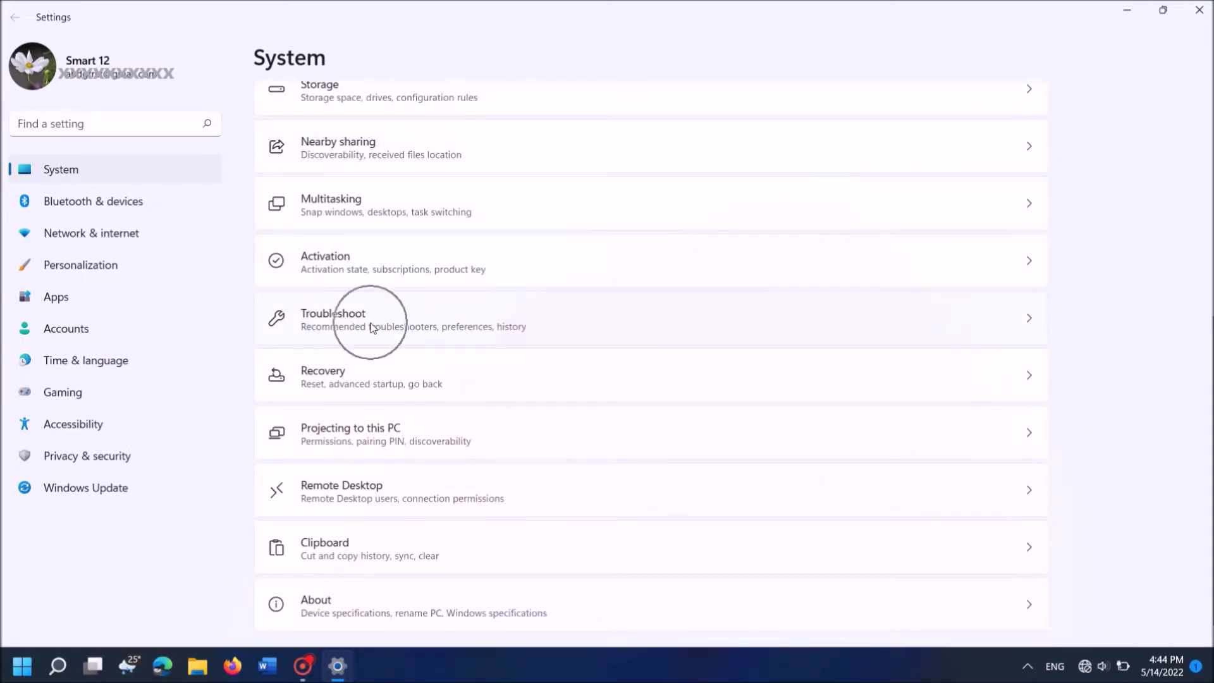
{"action": "left_click", "coordinate": [373, 327]}
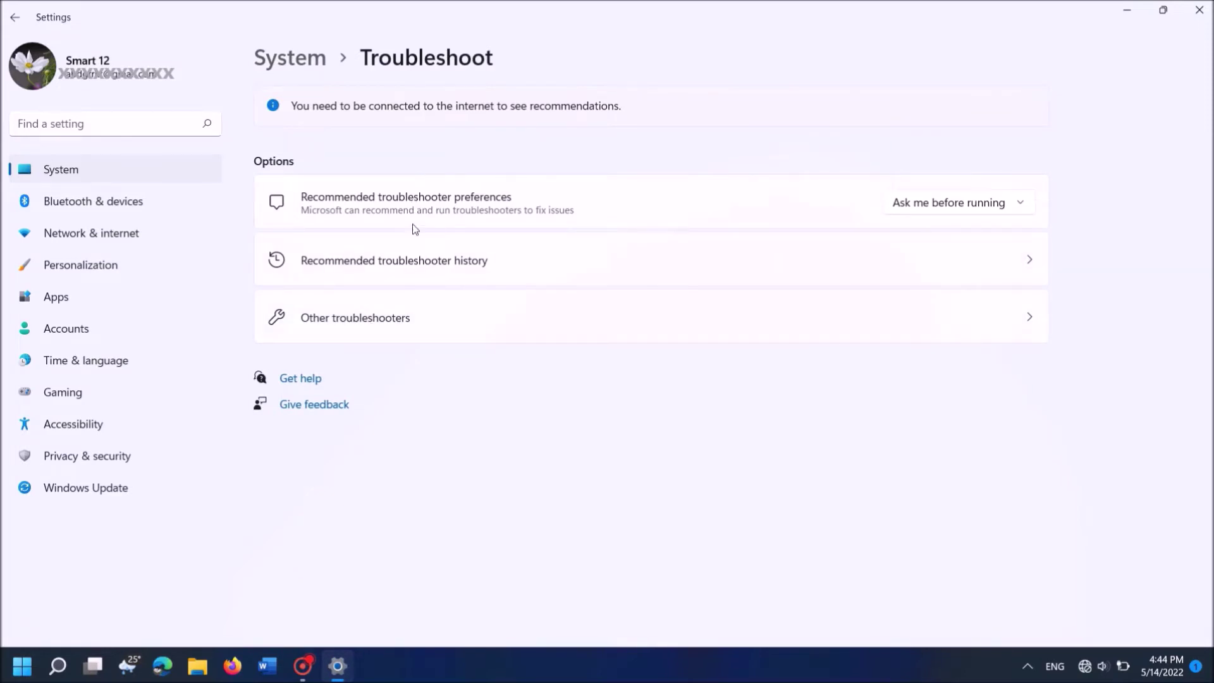
{"action": "left_click", "coordinate": [375, 325]}
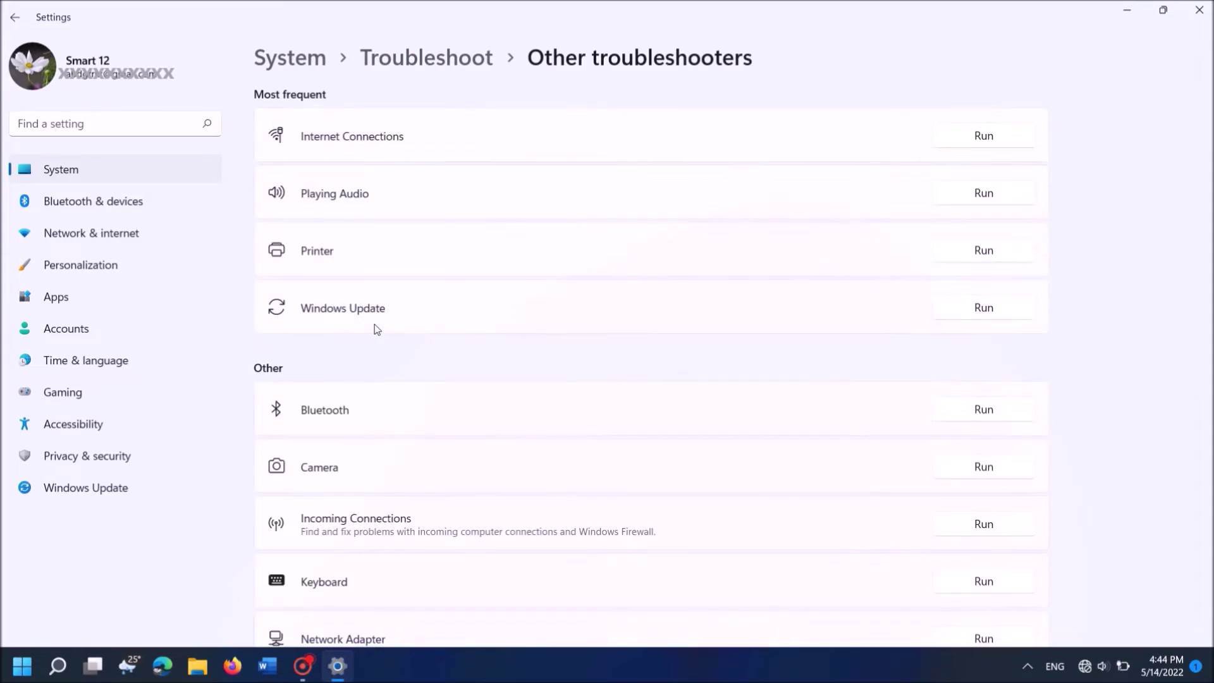
{"action": "scroll", "coordinate": [440, 220], "scroll_direction": "down", "scroll_amount": 3}
{"action": "scroll", "coordinate": [441, 221], "scroll_direction": "up", "scroll_amount": 3}
Run the Internet Connections troubleshooter, apply its fix to auto-connect to KV, then close Settings.
{"action": "left_click", "coordinate": [966, 141]}
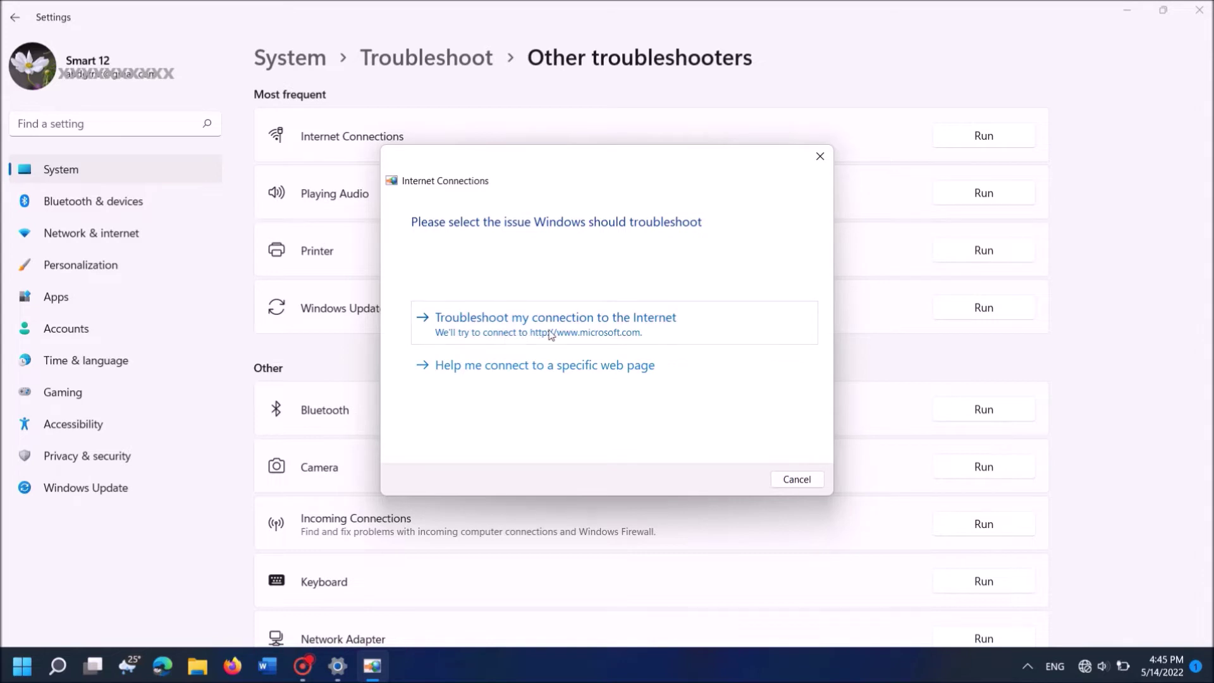
{"action": "left_click", "coordinate": [585, 326]}
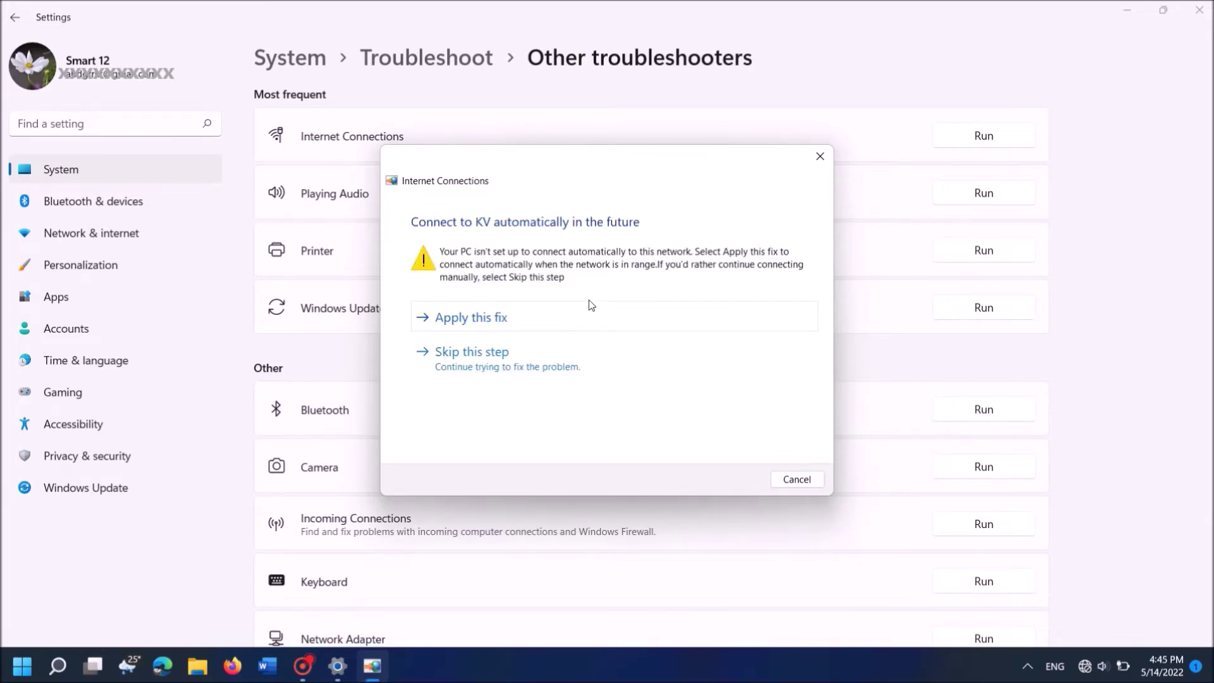
{"action": "left_click", "coordinate": [485, 328]}
{"action": "left_click", "coordinate": [485, 328]}
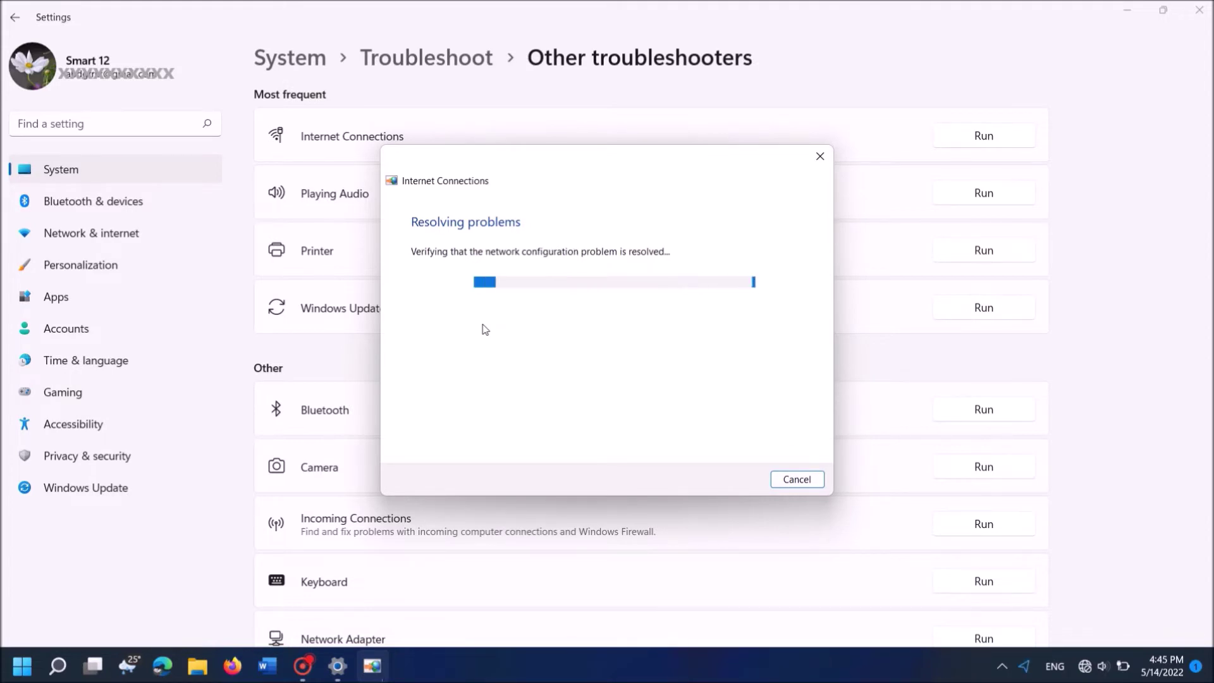
{"action": "left_click", "coordinate": [1199, 10]}
Confirm TP-Link_2720 still lacks internet and open Network & internet settings from the tray icon.
{"action": "left_click", "coordinate": [610, 319]}
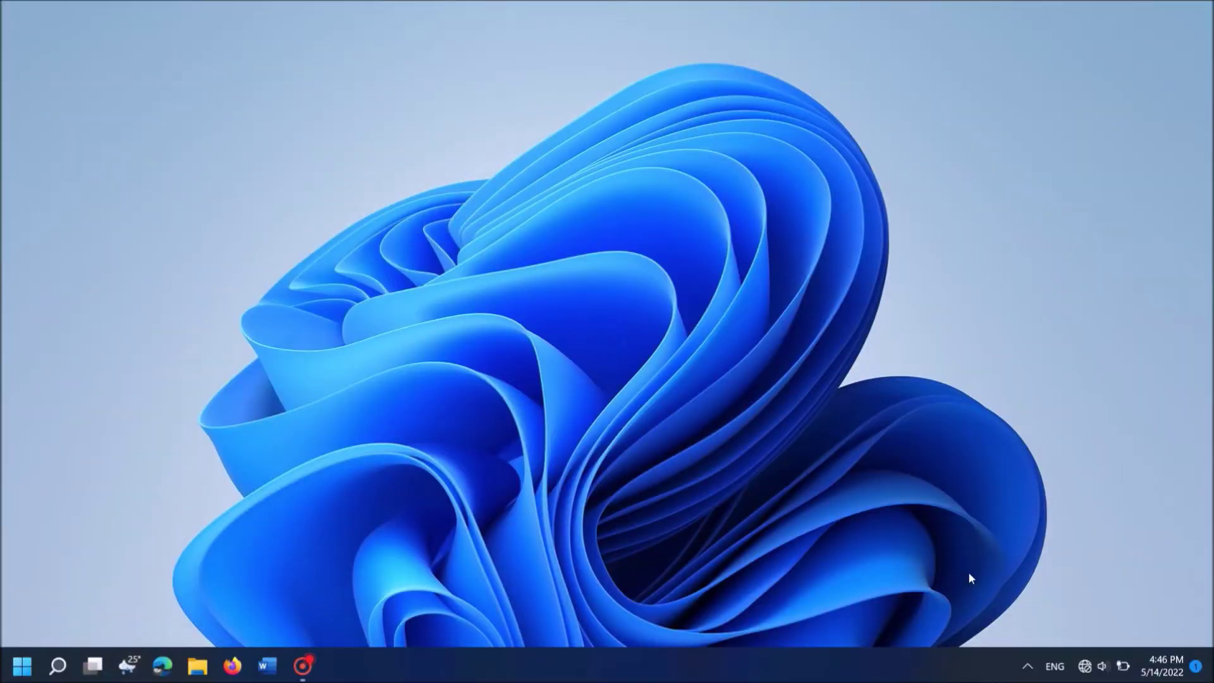
{"action": "right_click", "coordinate": [1083, 671]}
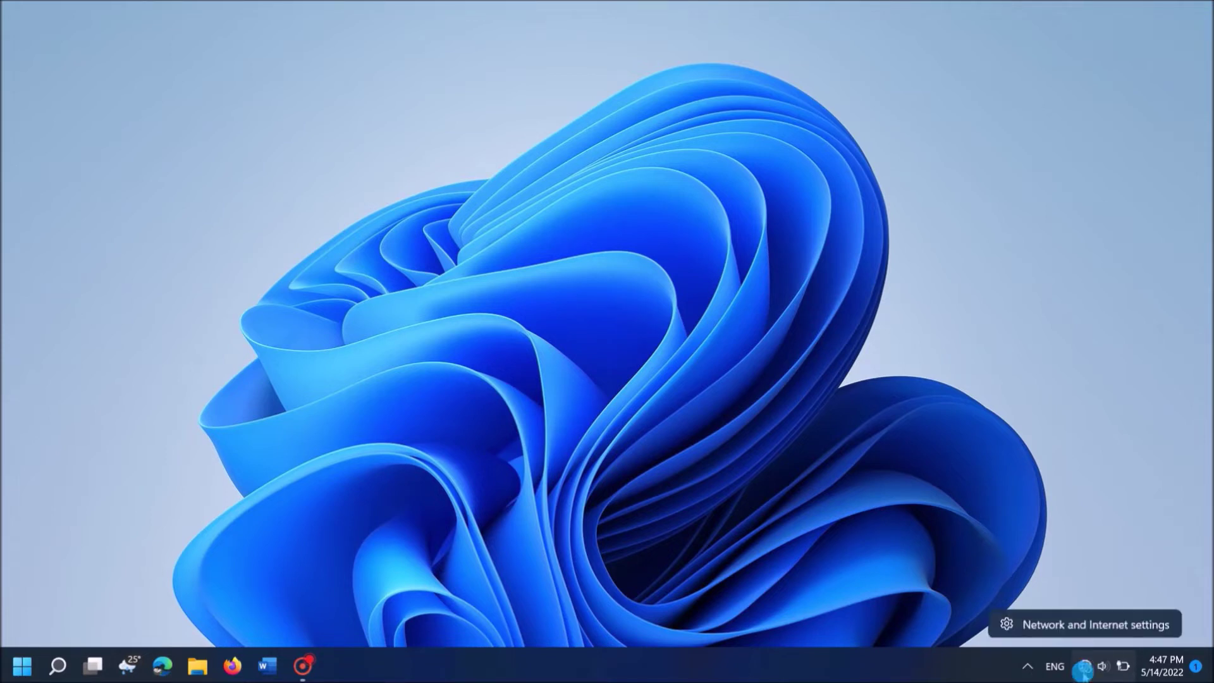
{"action": "left_click", "coordinate": [1082, 628]}
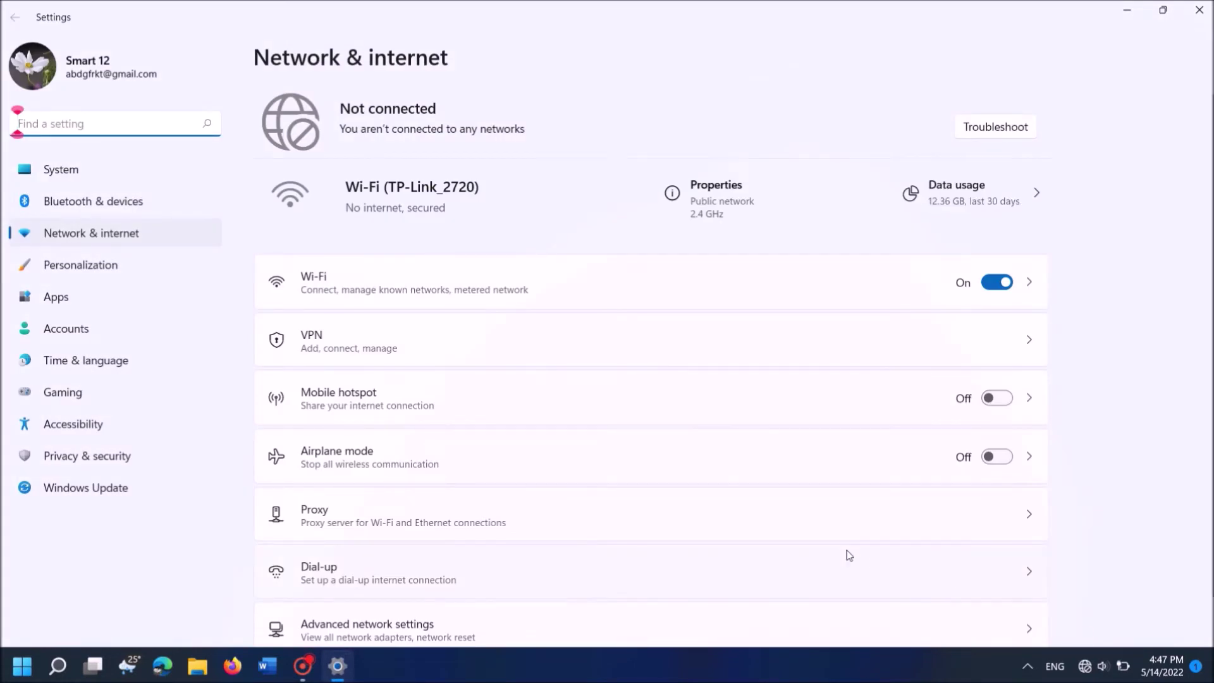
Run Network reset from Advanced network settings, confirming the reset of all adapters.
{"action": "scroll", "coordinate": [660, 432], "scroll_direction": "down", "scroll_amount": 1}
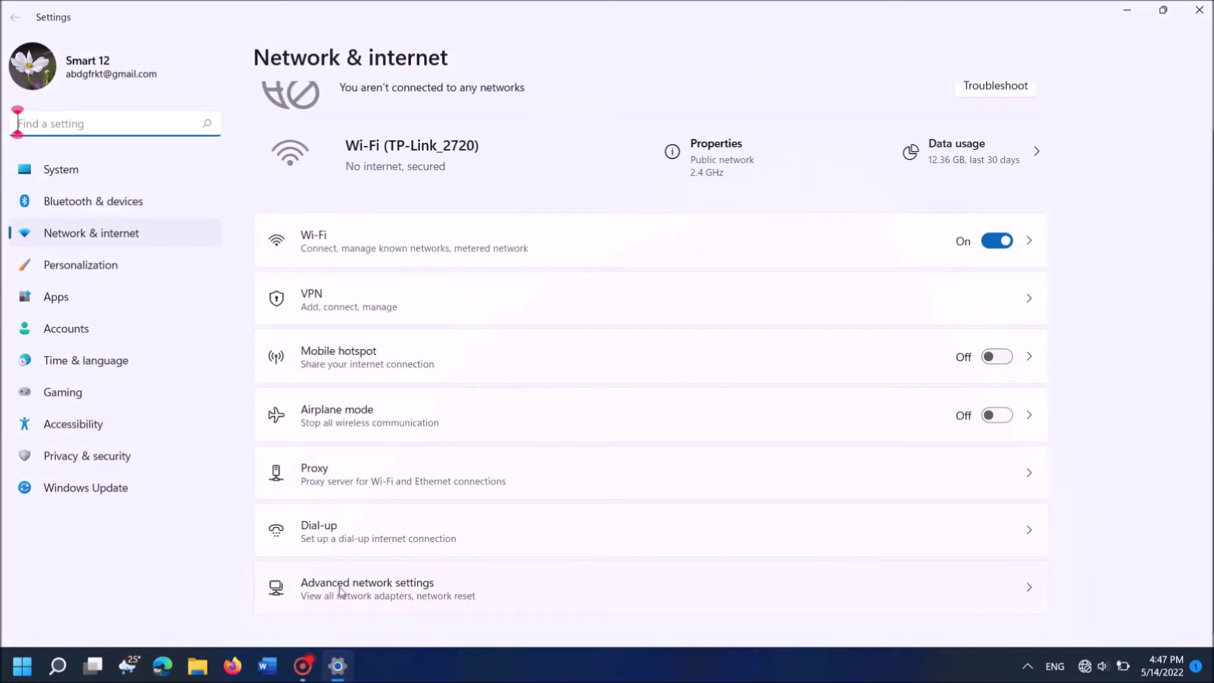
{"action": "left_click", "coordinate": [414, 554]}
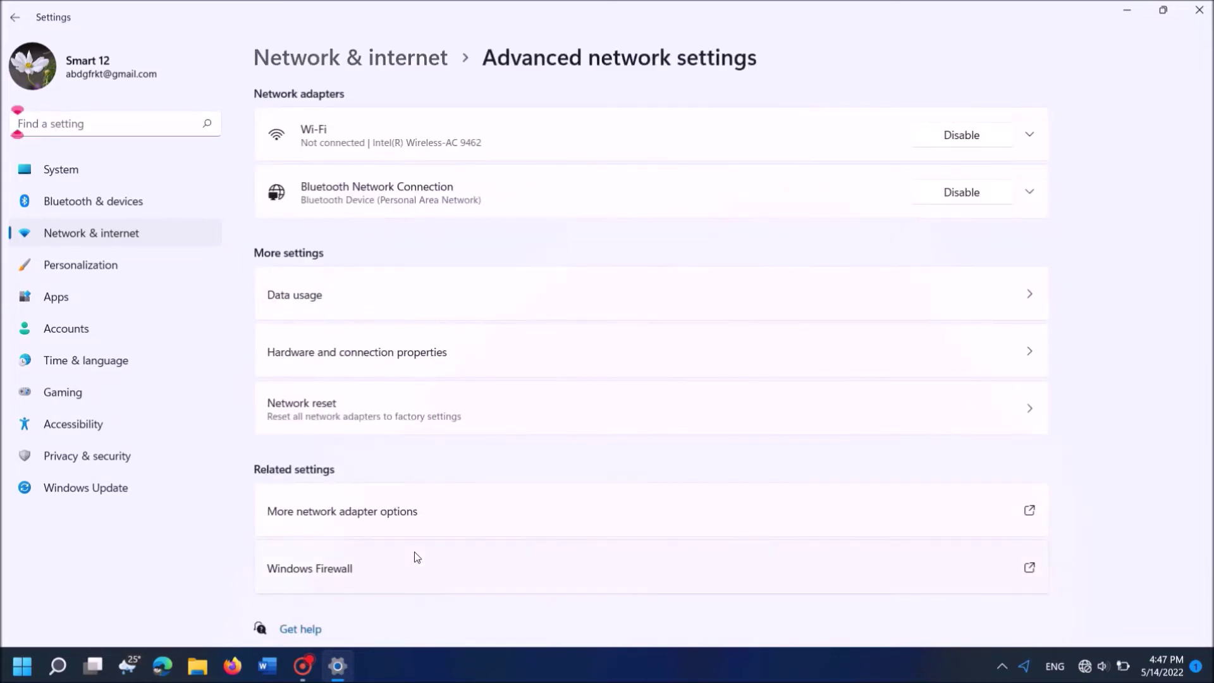
{"action": "scroll", "coordinate": [459, 207], "scroll_direction": "down", "scroll_amount": 1}
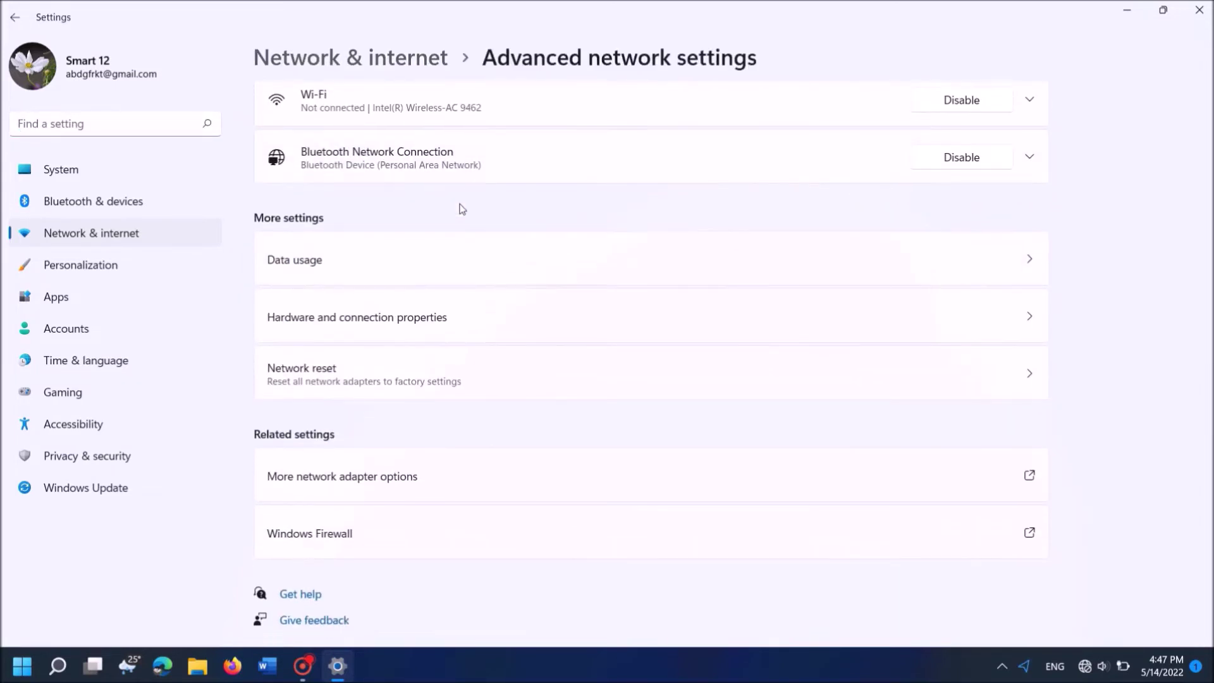
{"action": "left_click", "coordinate": [321, 384]}
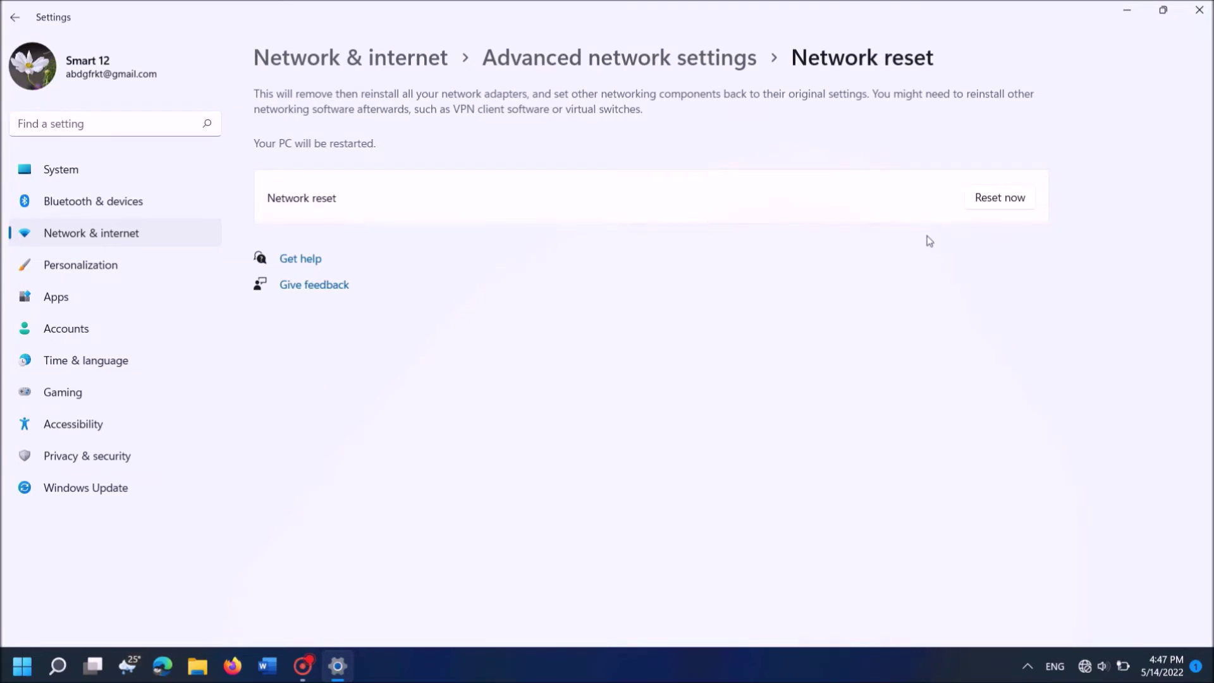
{"action": "left_click", "coordinate": [1003, 204]}
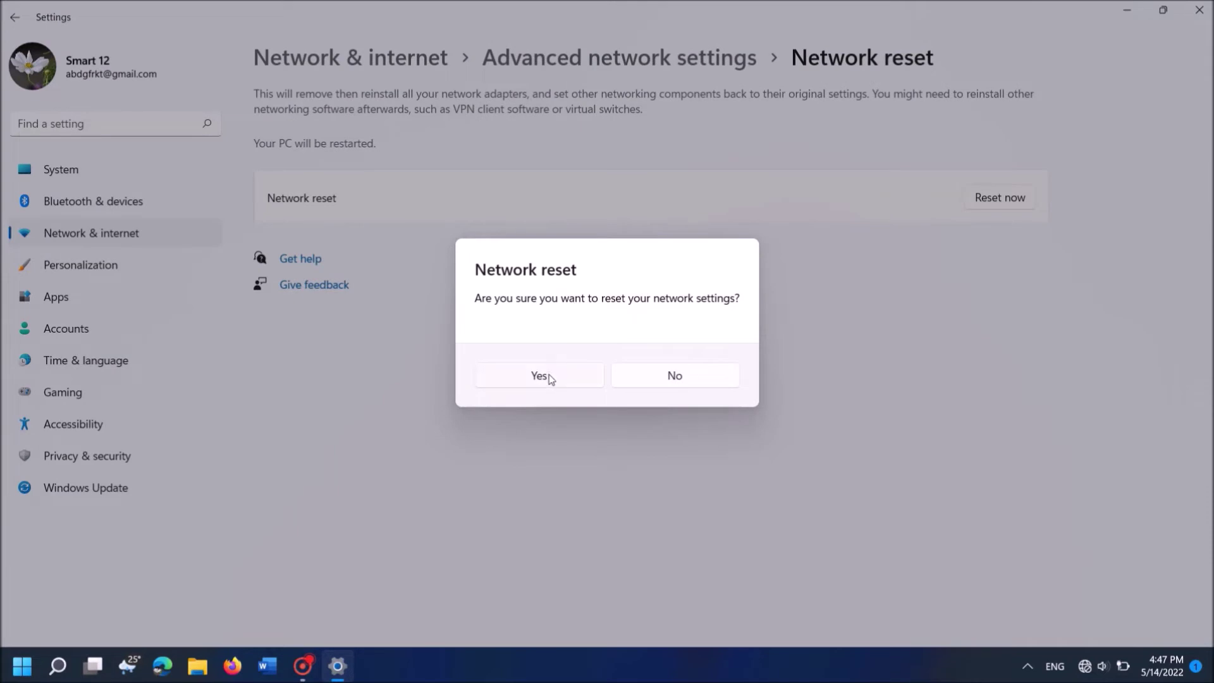
{"action": "left_click", "coordinate": [552, 378]}
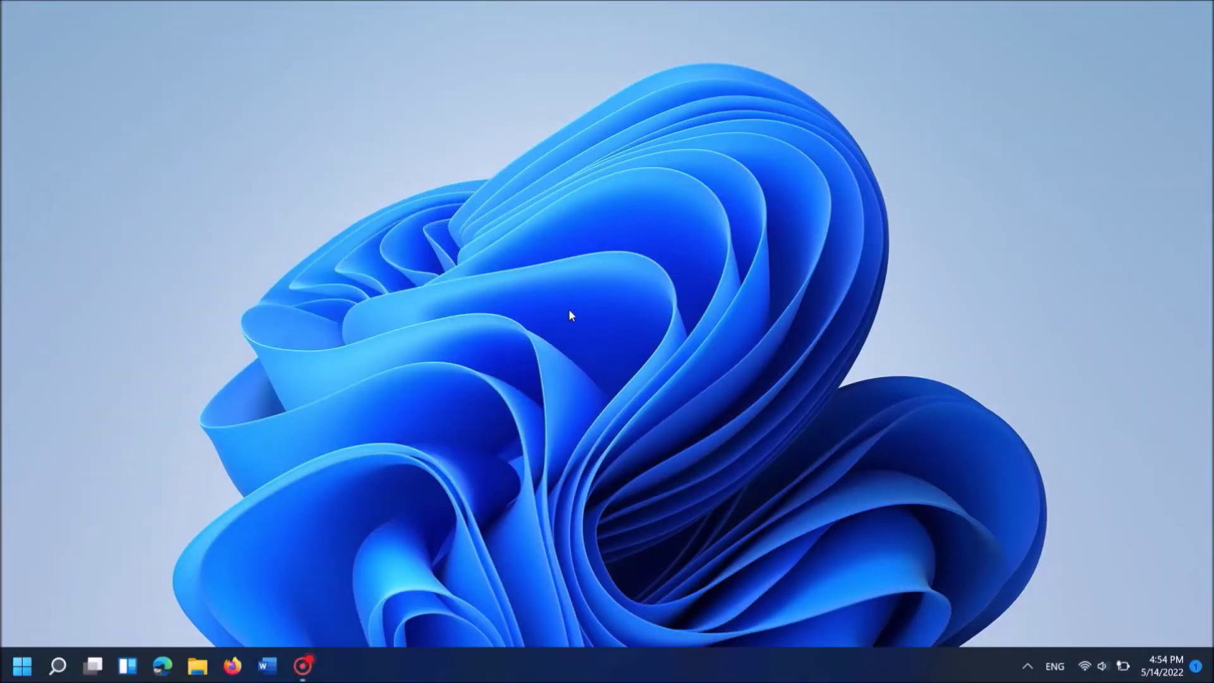
Launch Device Manager from the Start button's quick-link menu.
{"action": "right_click", "coordinate": [22, 665]}
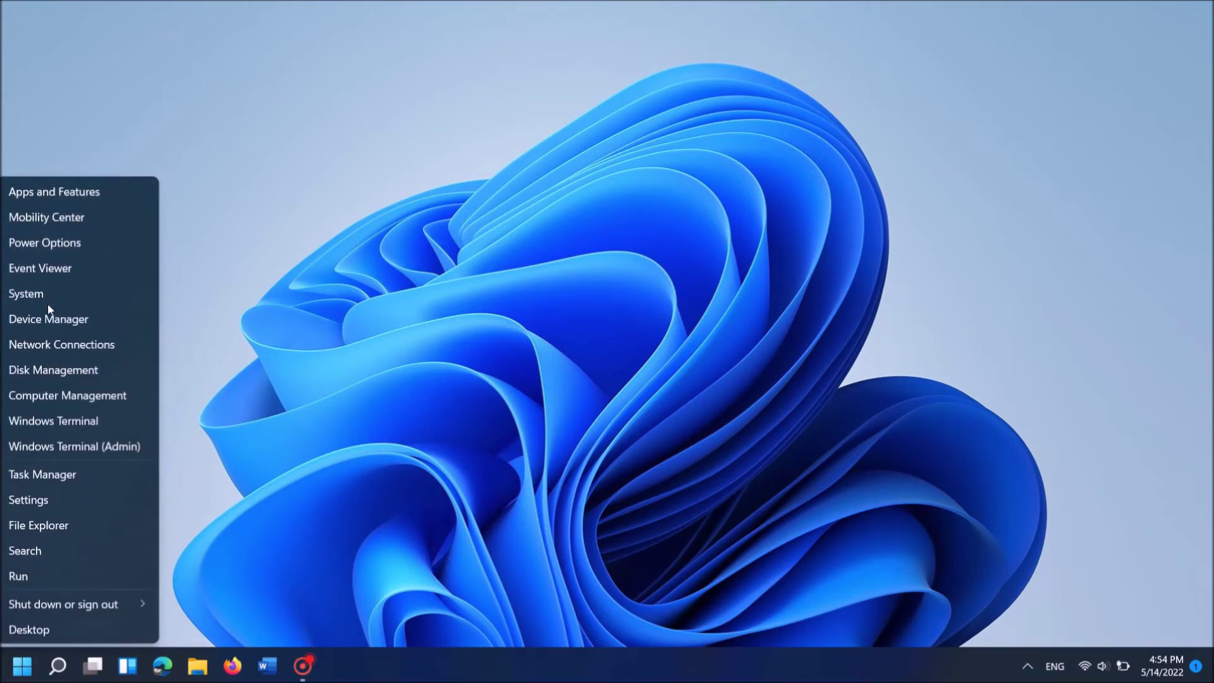
{"action": "left_click", "coordinate": [59, 326]}
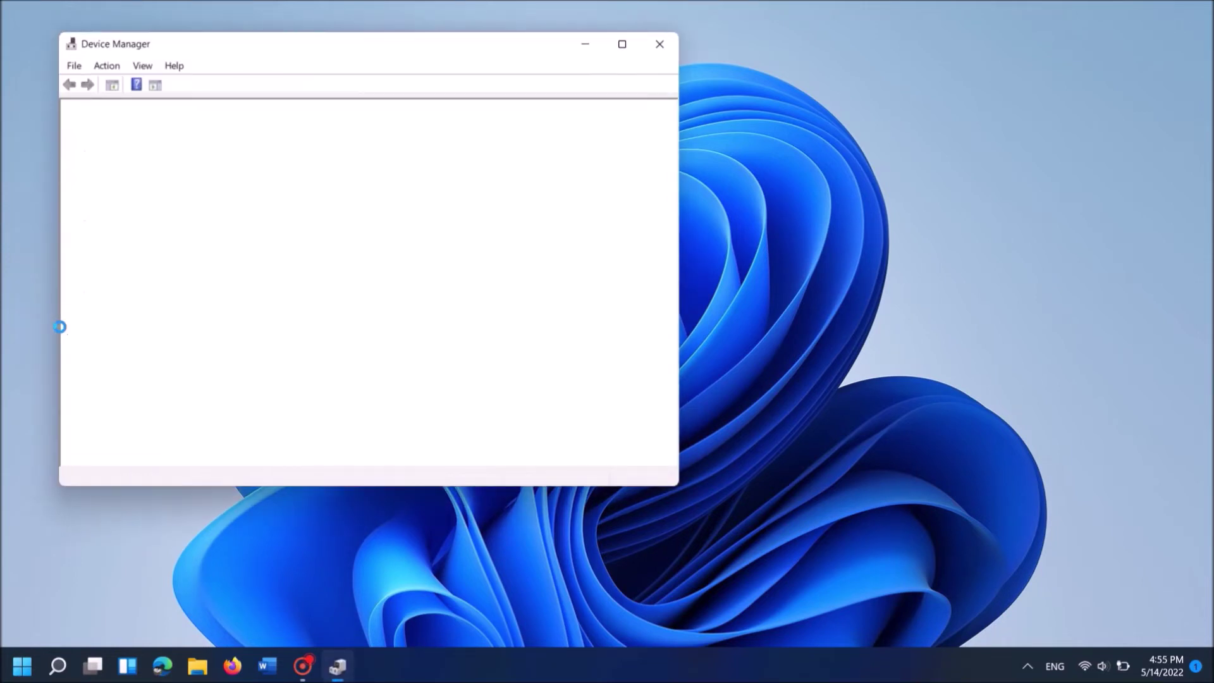
Expand Network adapters and start Update driver for the Intel(R) Wireless-AC 9462 adapter.
{"action": "left_click_drag", "start_coordinate": [266, 51], "coordinate": [442, 93]}
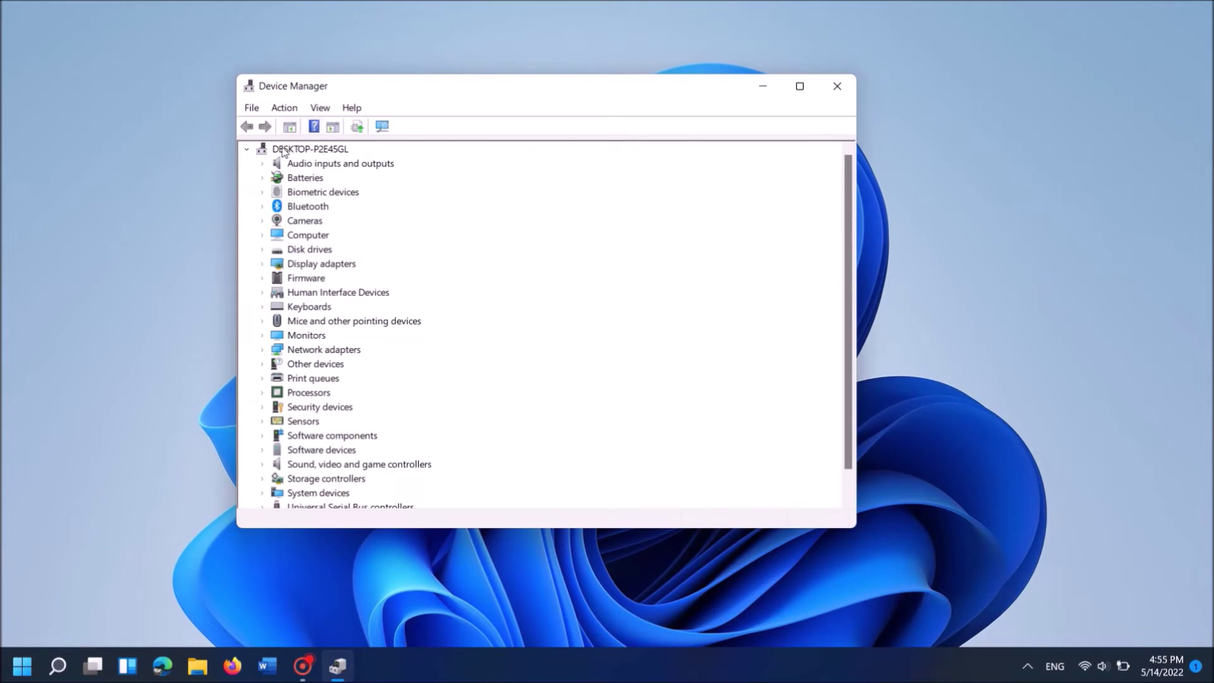
{"action": "left_click", "coordinate": [262, 350]}
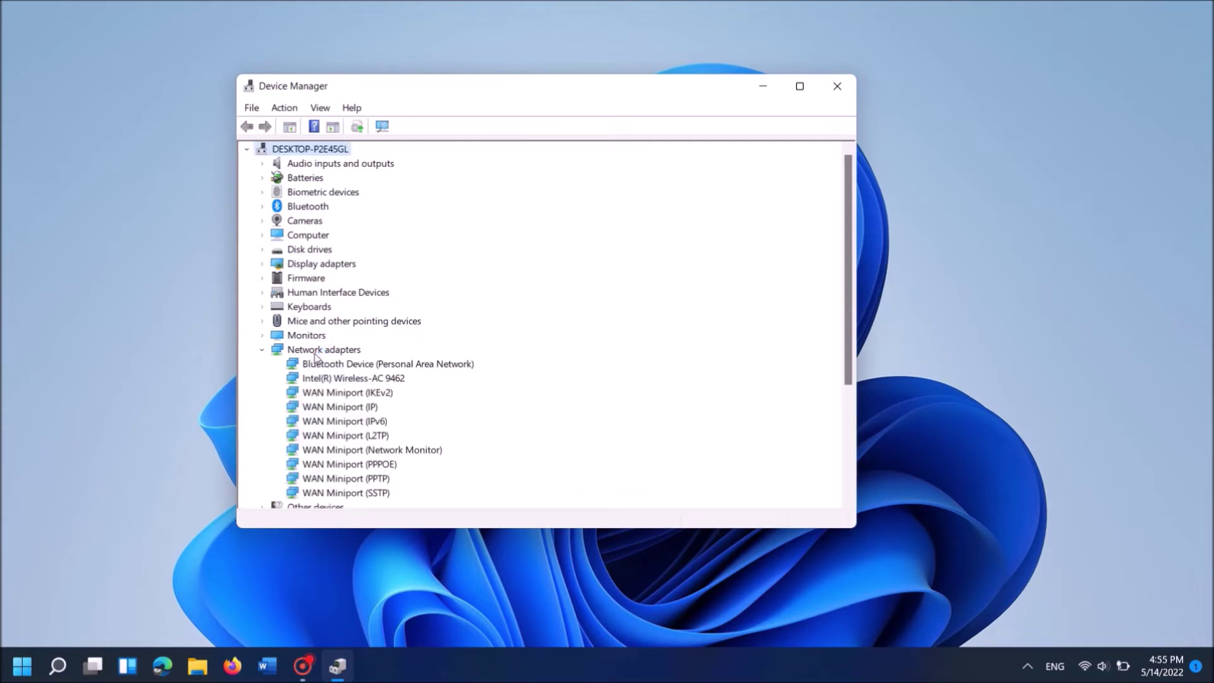
{"action": "scroll", "coordinate": [322, 389], "scroll_direction": "down", "scroll_amount": 1}
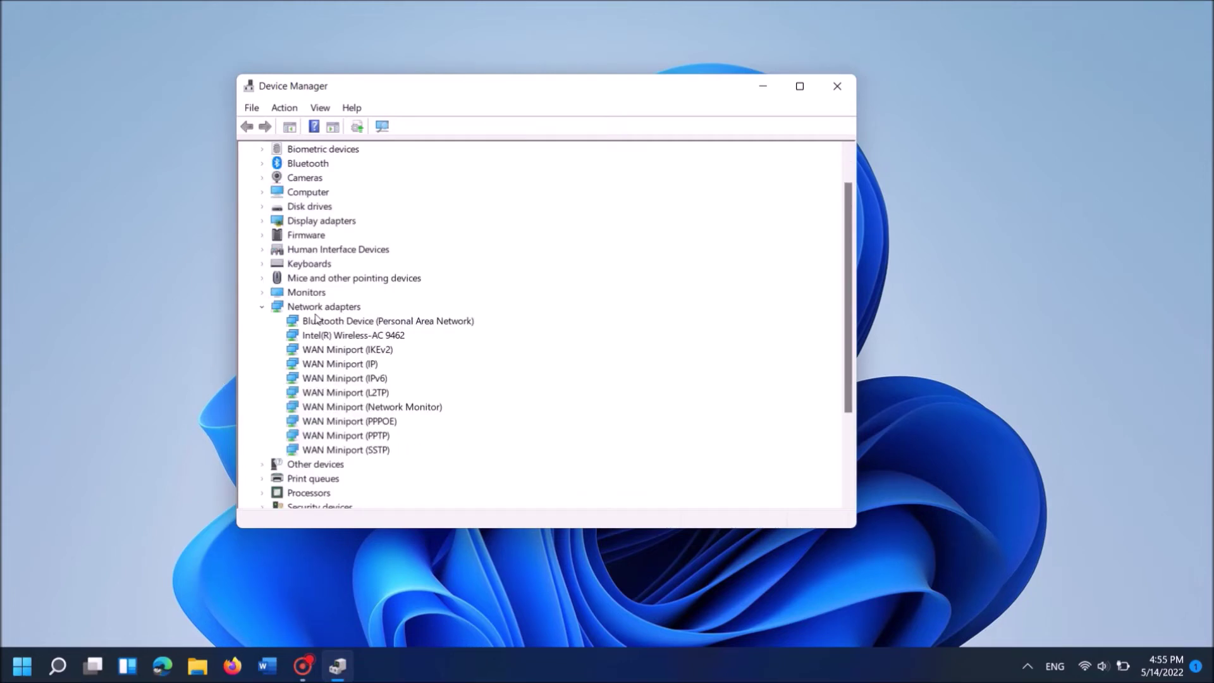
{"action": "right_click", "coordinate": [356, 342]}
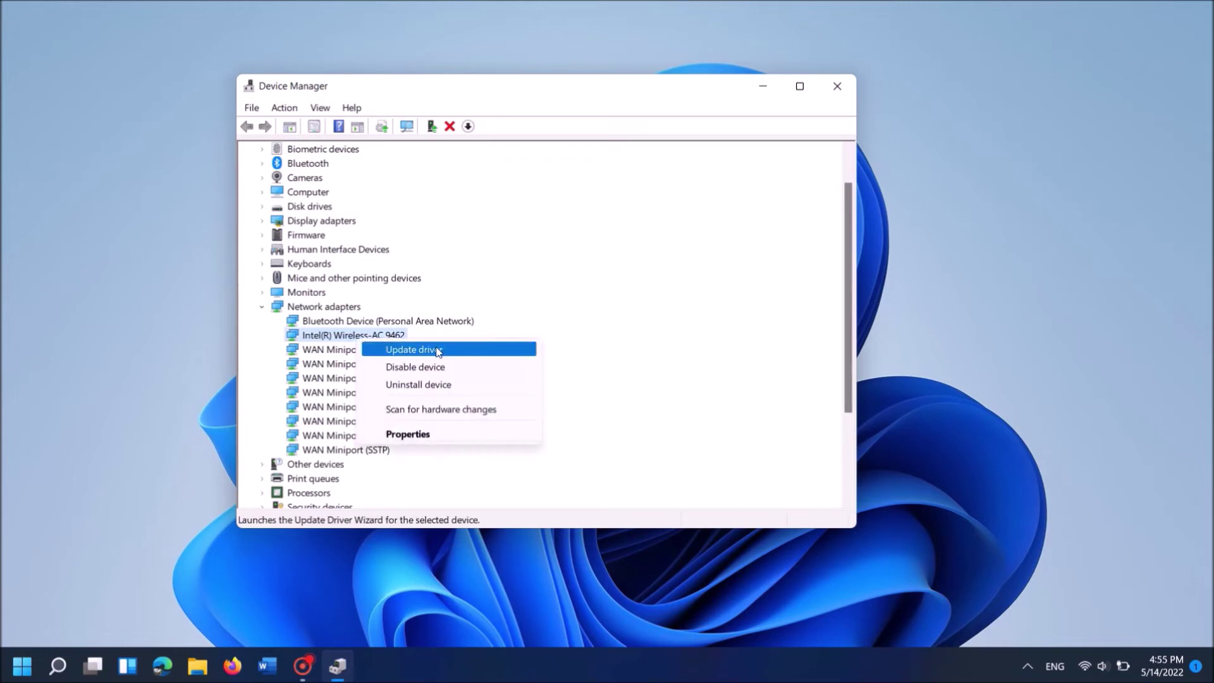
{"action": "left_click", "coordinate": [434, 355]}
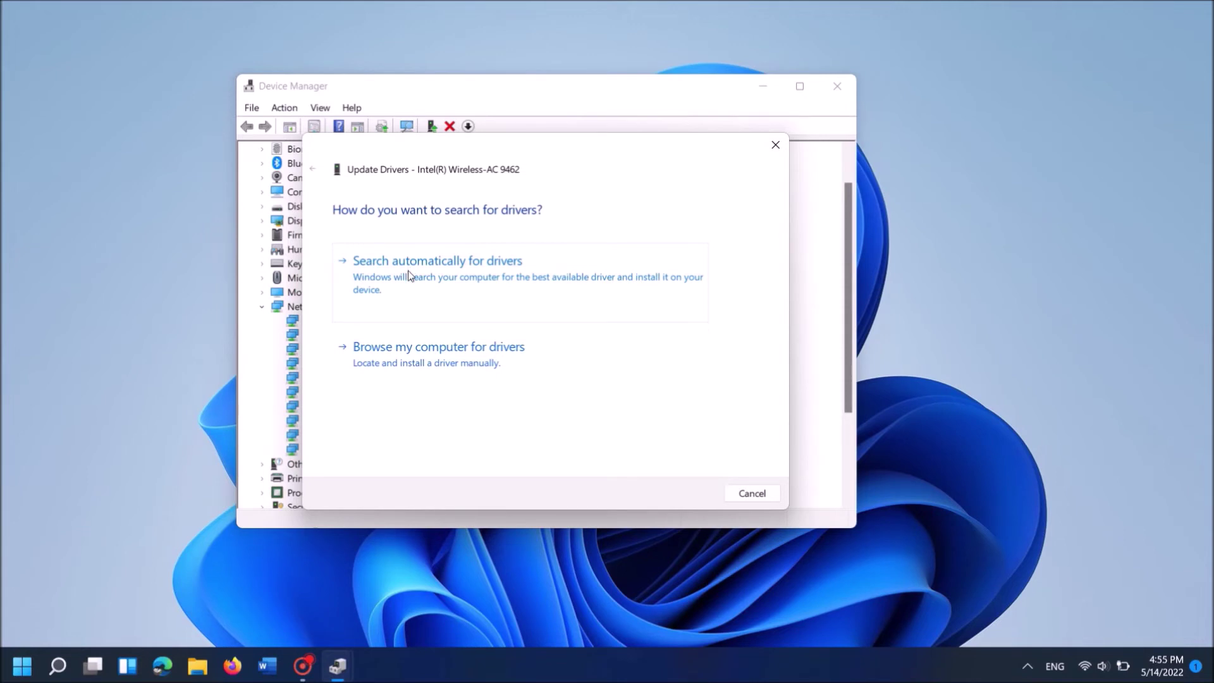
Install the Intel(R) Wireless-AC 9462 (Intel) driver from the computer's available drivers, then close Device Manager.
{"action": "left_click", "coordinate": [473, 277]}
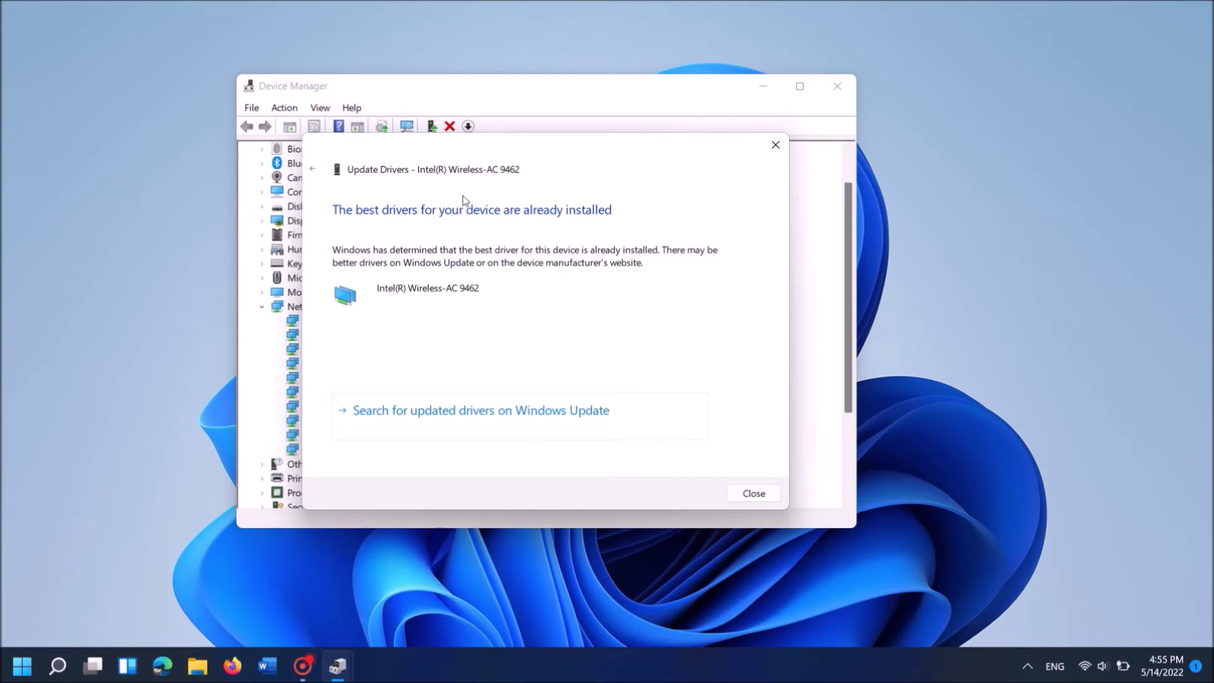
{"action": "left_click", "coordinate": [316, 172]}
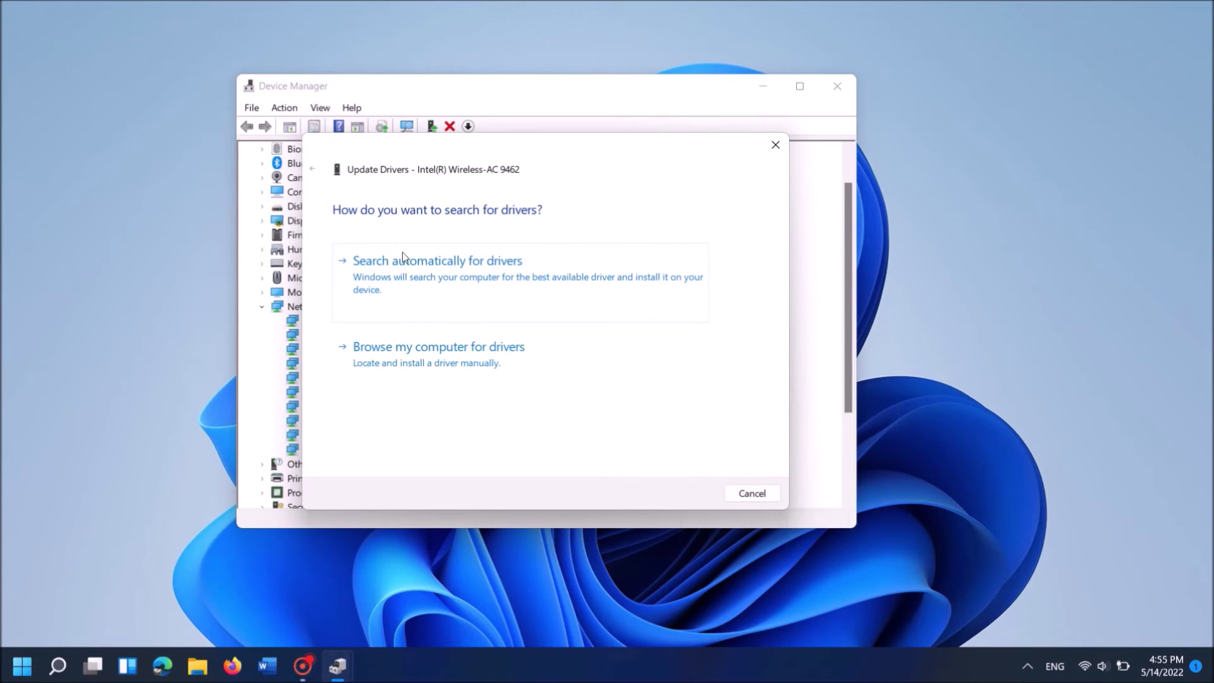
{"action": "left_click", "coordinate": [467, 364]}
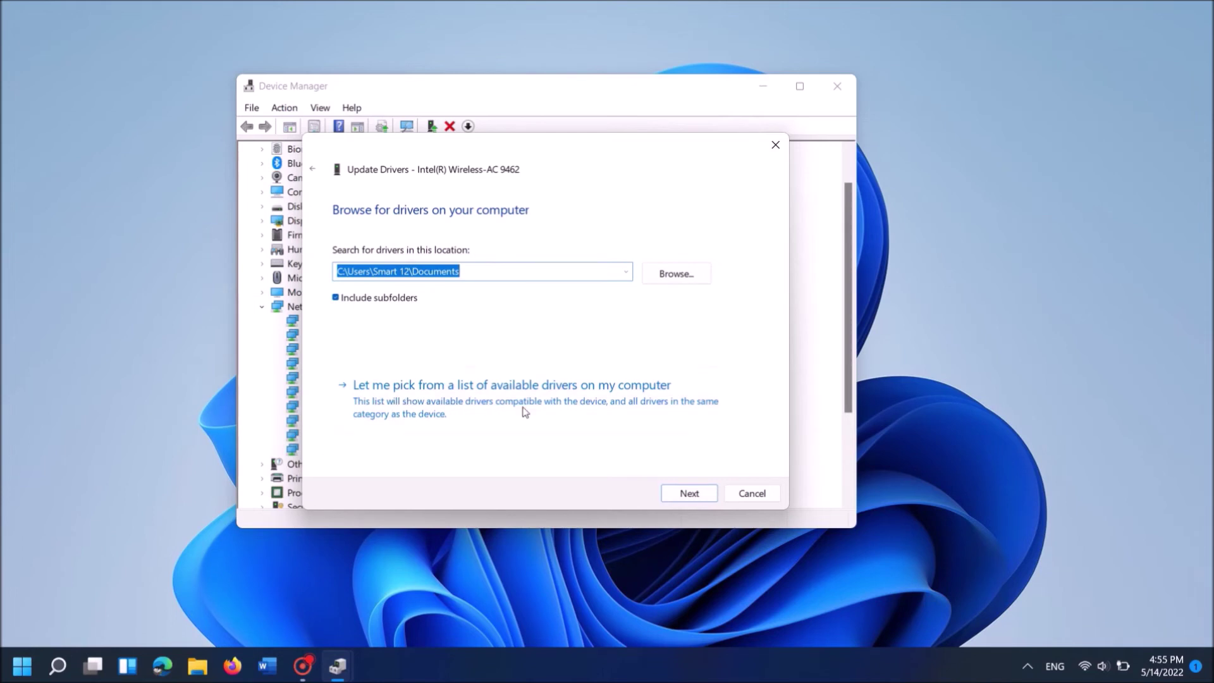
{"action": "left_click", "coordinate": [561, 388]}
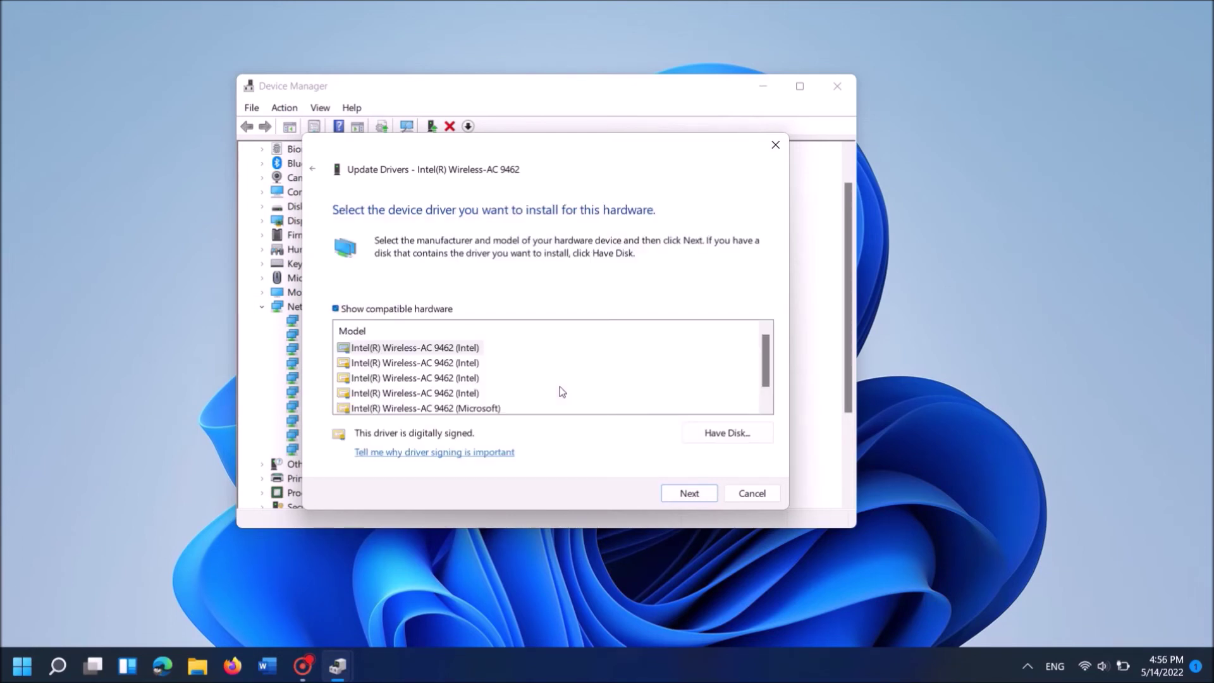
{"action": "scroll", "coordinate": [573, 373], "scroll_direction": "down", "scroll_amount": 1}
{"action": "left_click", "coordinate": [422, 349]}
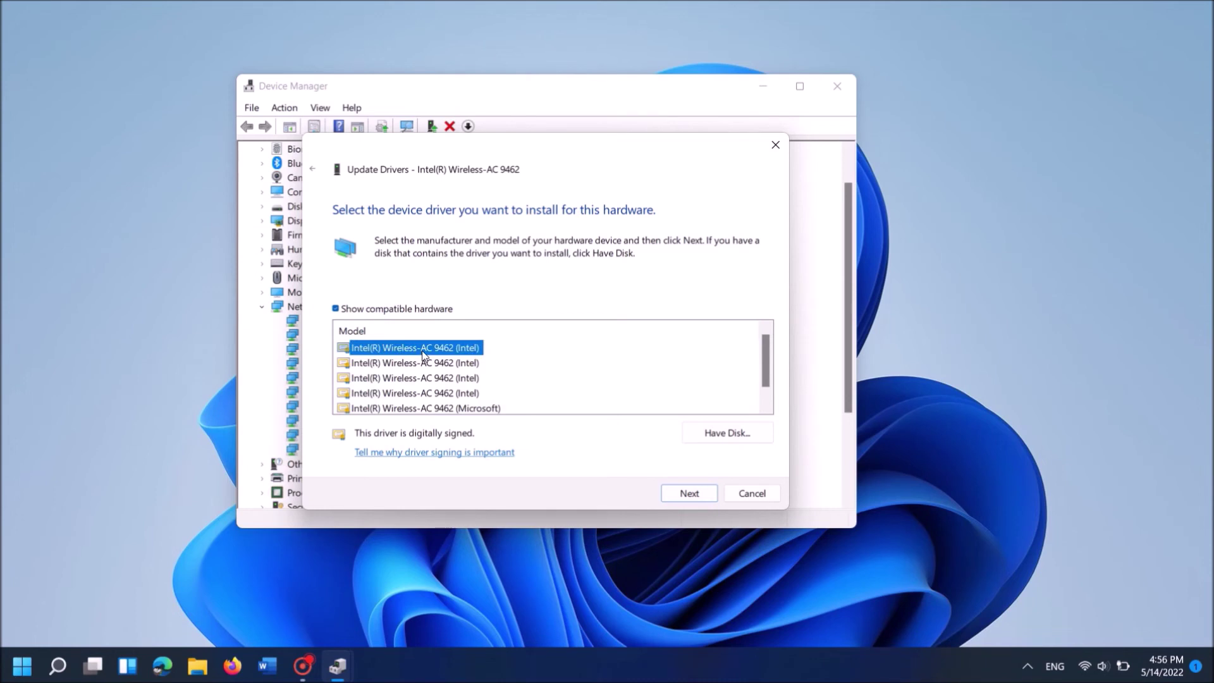
{"action": "left_click", "coordinate": [682, 496]}
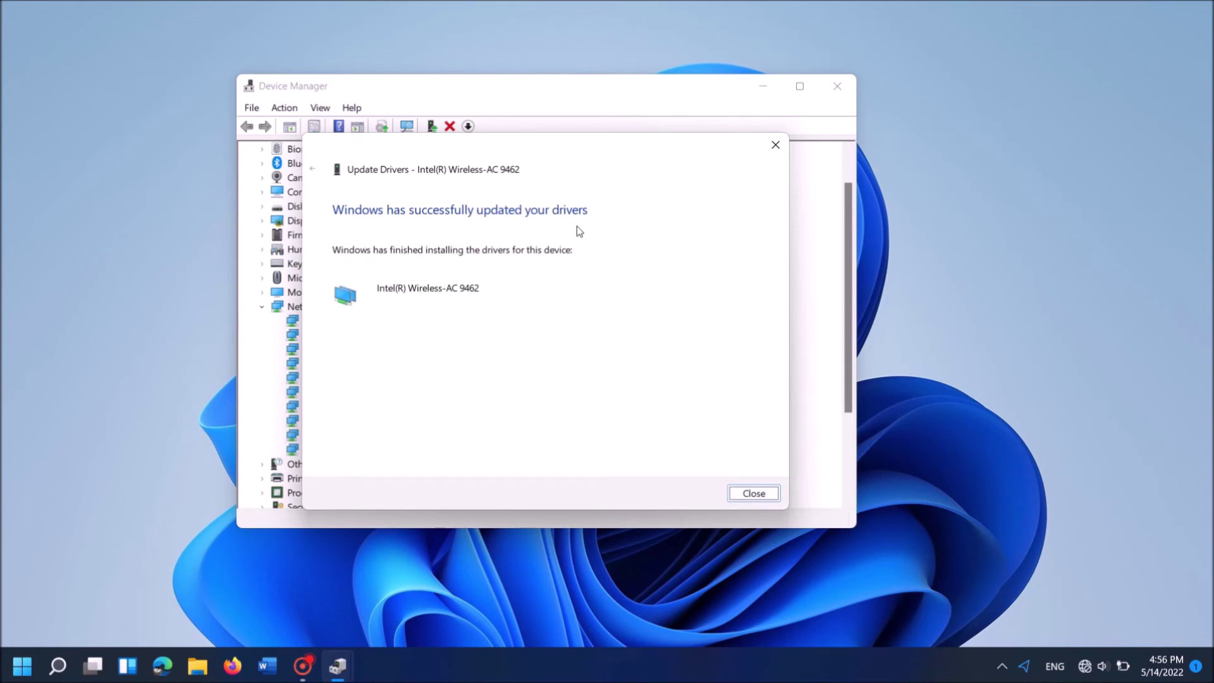
{"action": "left_click", "coordinate": [752, 496]}
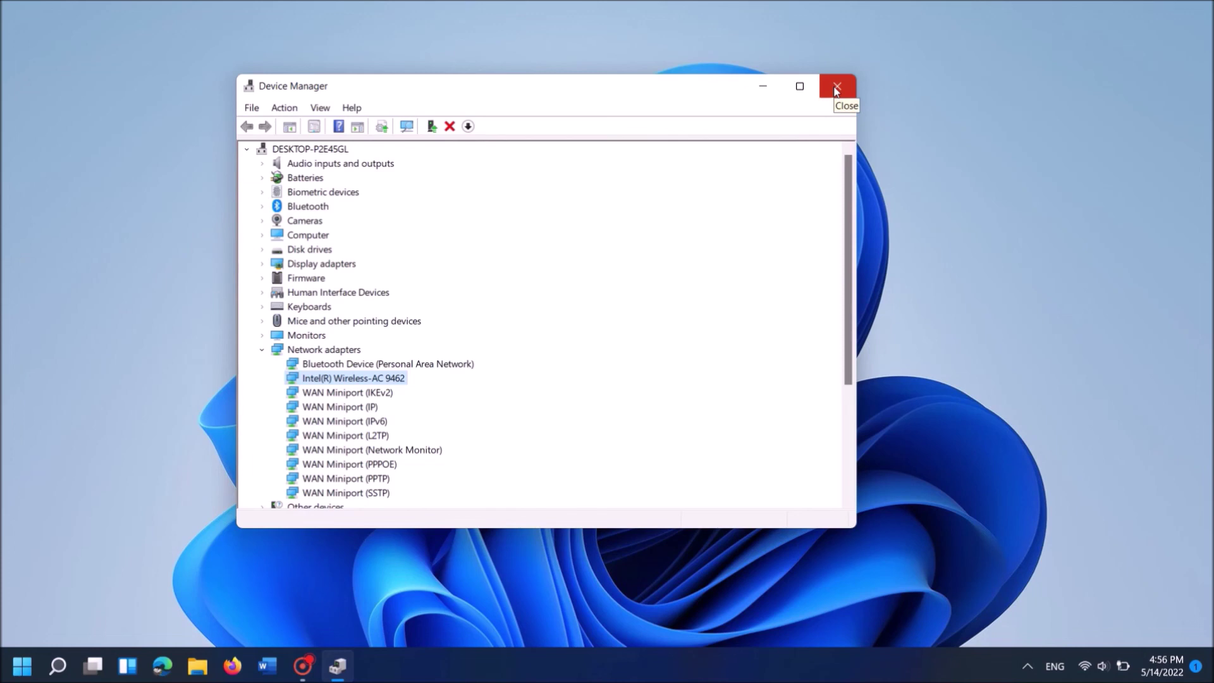
{"action": "left_click", "coordinate": [836, 88]}
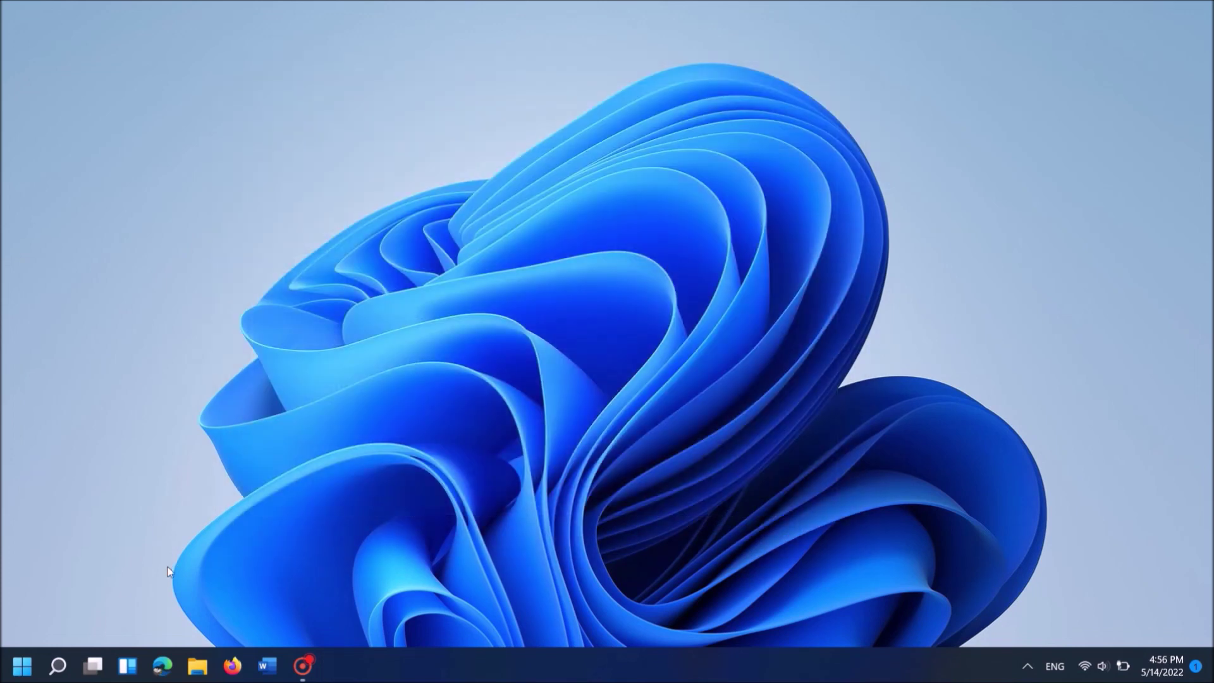
Restart the computer from the Start menu's power options.
{"action": "left_click", "coordinate": [22, 665]}
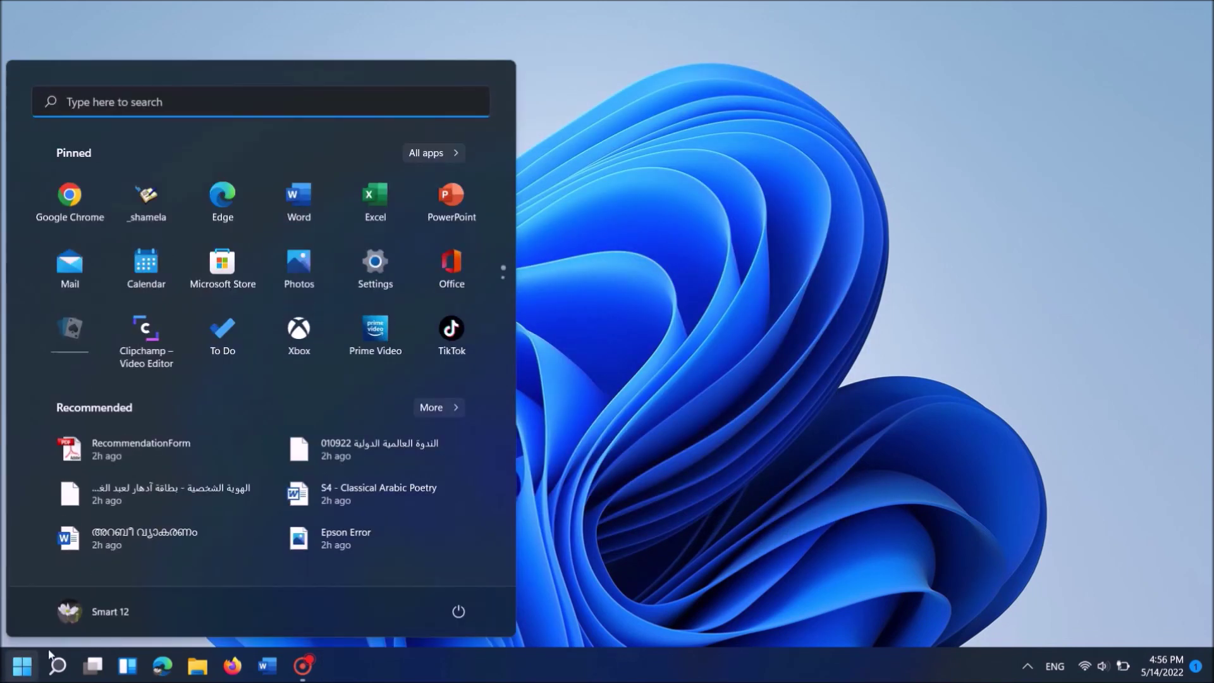
{"action": "left_click", "coordinate": [460, 616]}
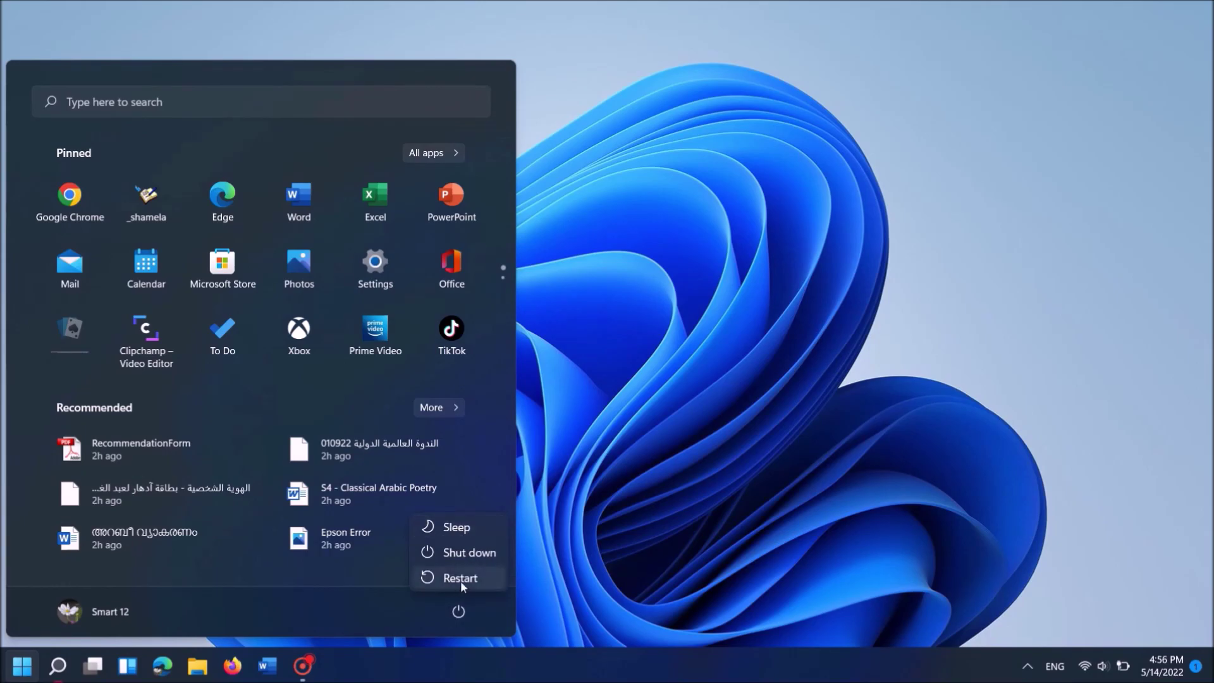
{"action": "left_click", "coordinate": [461, 580]}
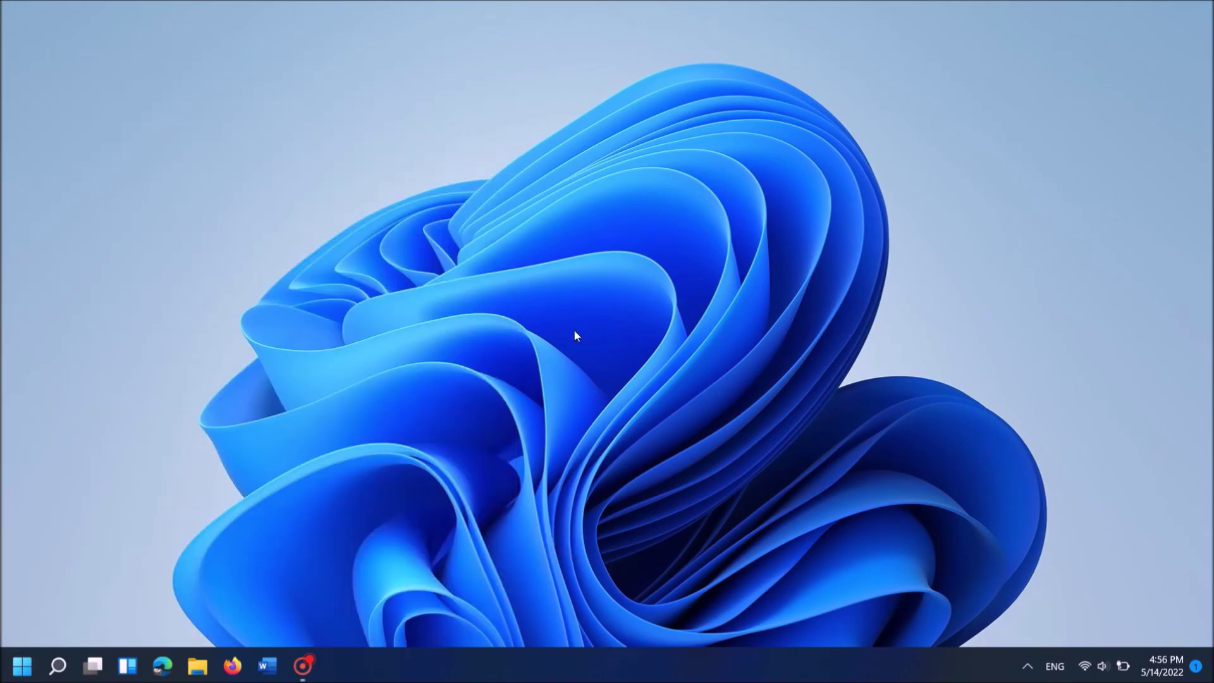